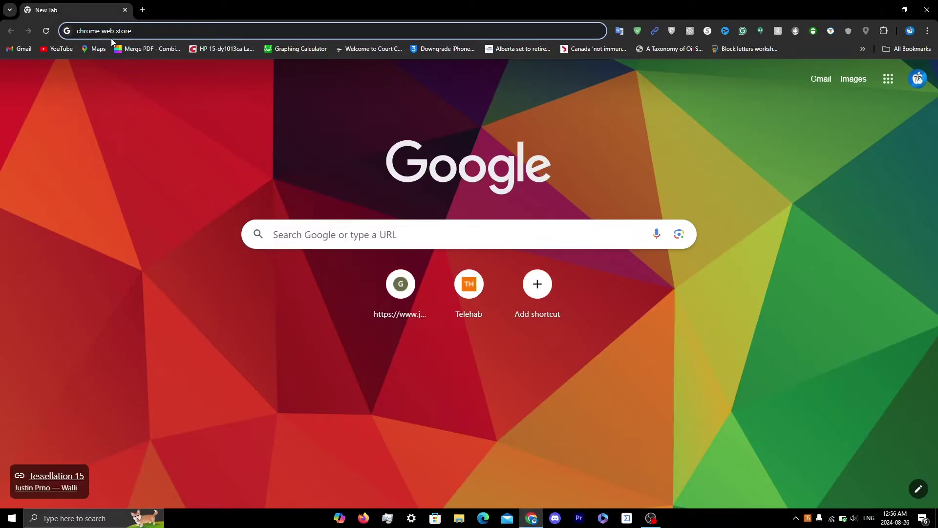
# Find and open the Chrome Web Store, then search it for "KEYBOARD AND MOUSE for xcloud"
pyautogui.press('Return')
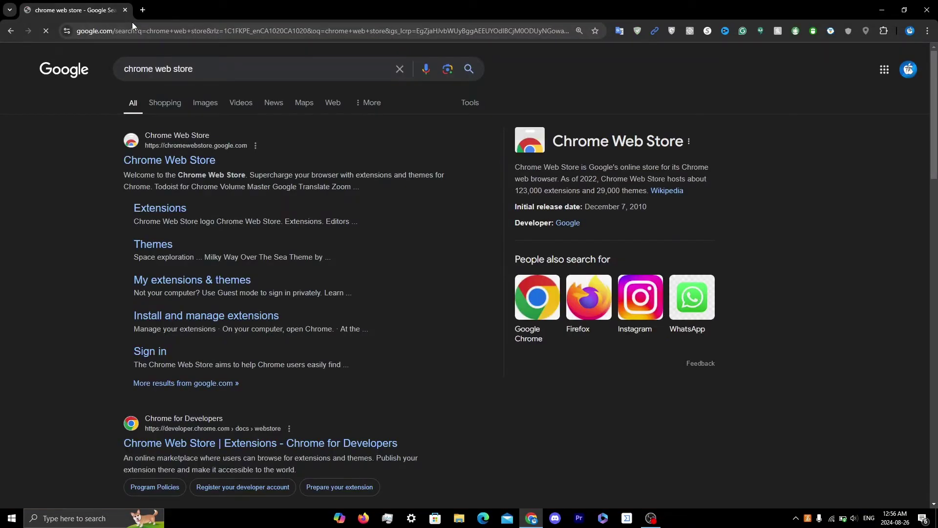
pyautogui.click(177, 159)
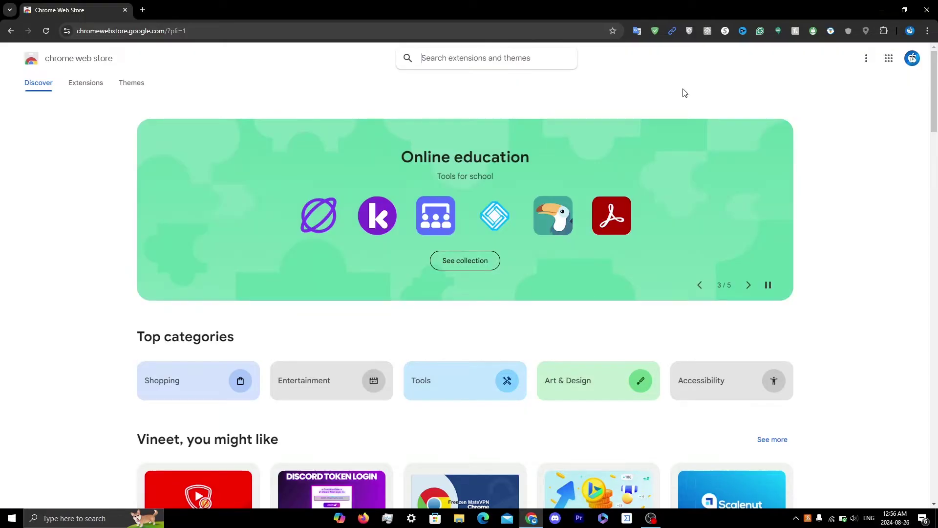
pyautogui.click(464, 50)
pyautogui.write('KEYB')
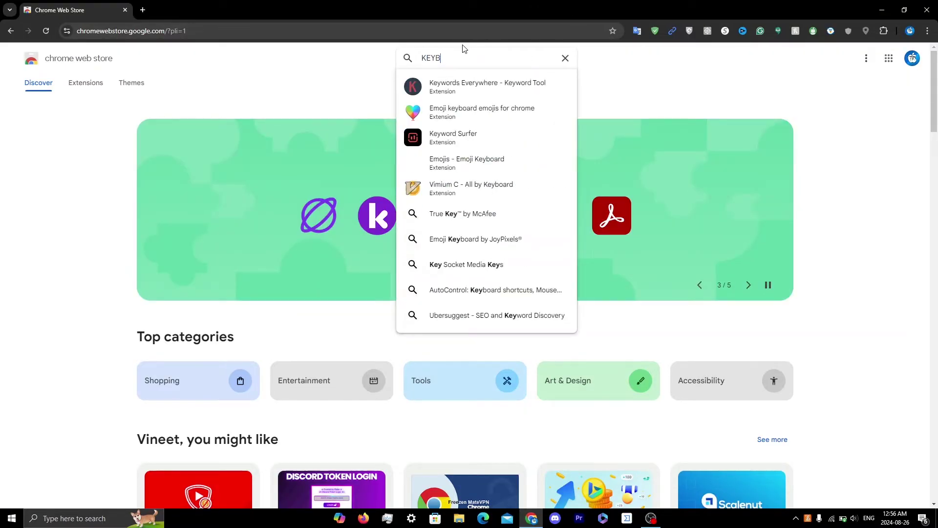
pyautogui.write('OARD AND MOUSE')
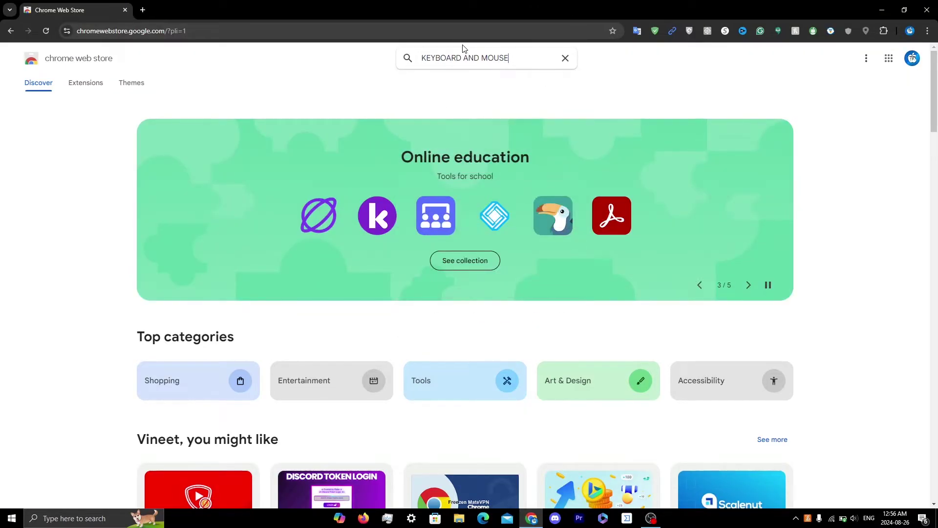
pyautogui.write(' for xcl')
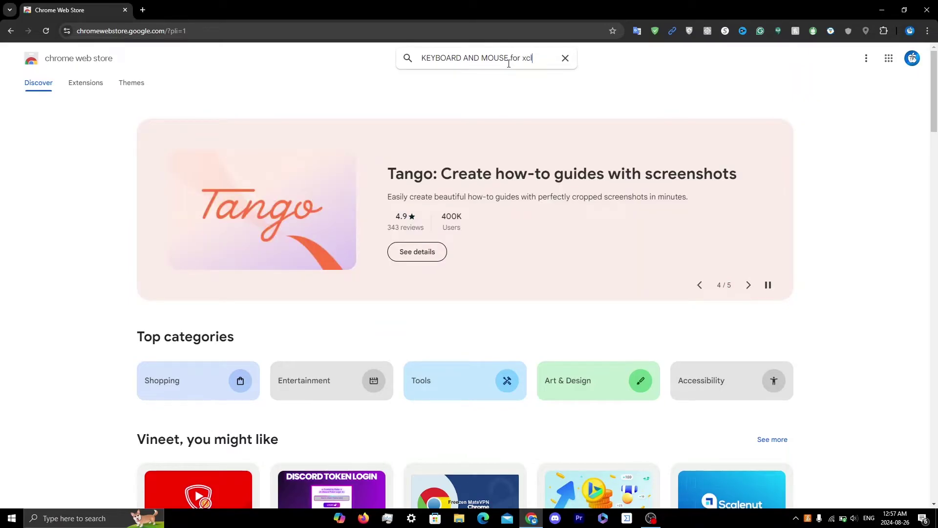
pyautogui.write('oud')
pyautogui.press('Return')
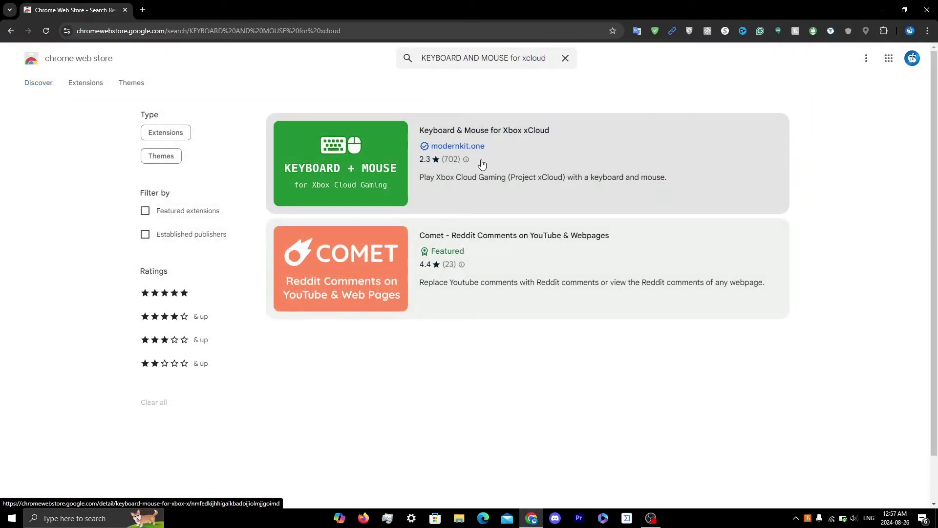
# Add the Keyboard & Mouse for Xbox xCloud extension to Chrome and accept its permissions
pyautogui.click(539, 149)
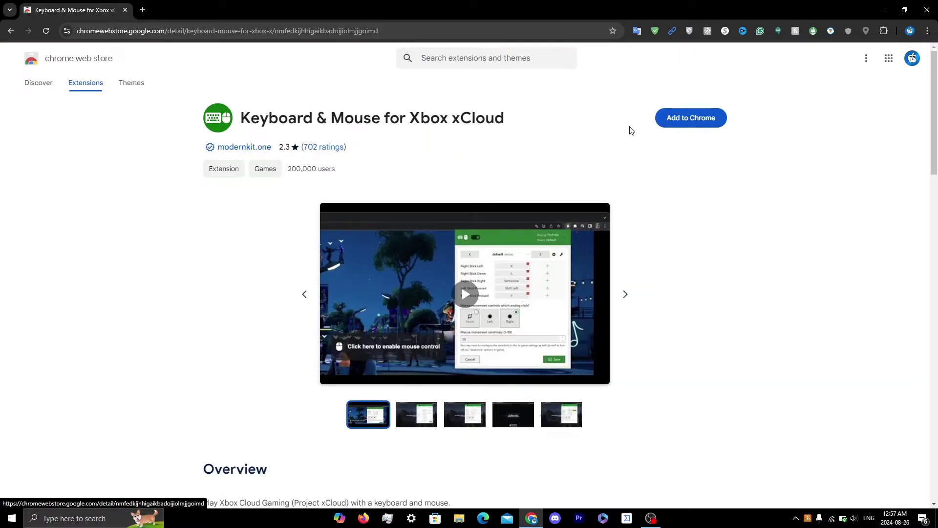
pyautogui.click(660, 123)
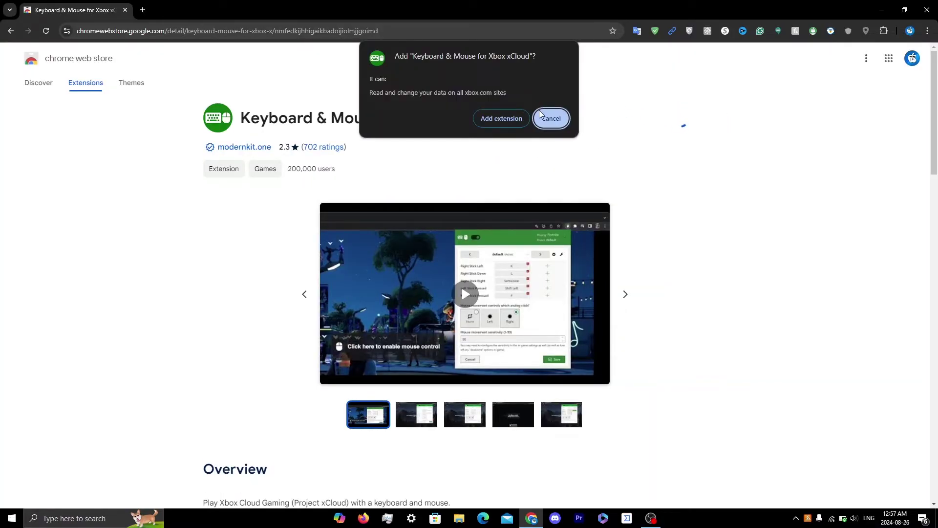
pyautogui.click(493, 118)
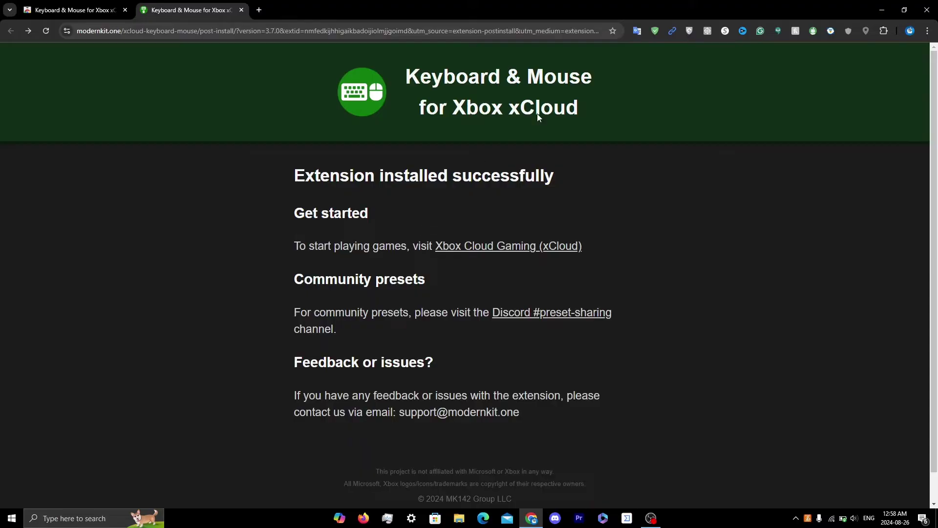
# Pin the Keyboard & Mouse for Xbox xCloud extension to the browser toolbar
pyautogui.click(882, 30)
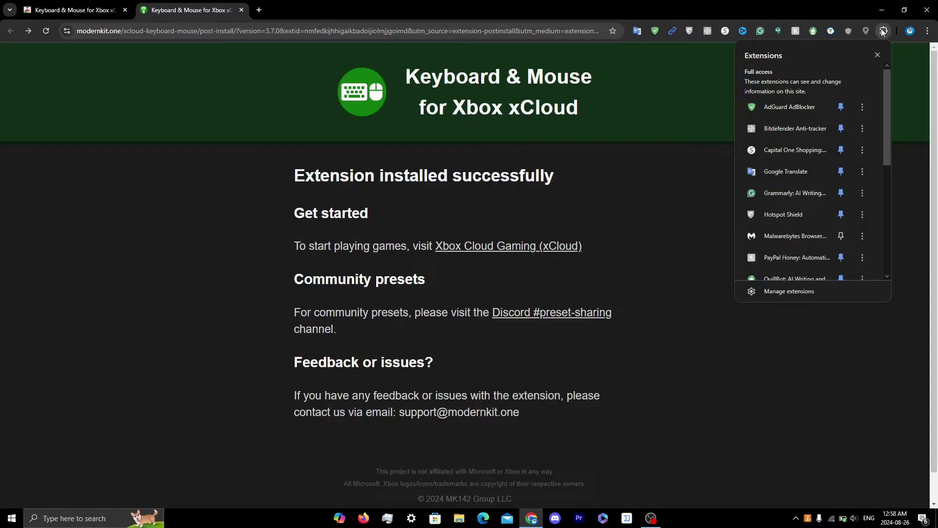
pyautogui.scroll(-5, 800, 172)
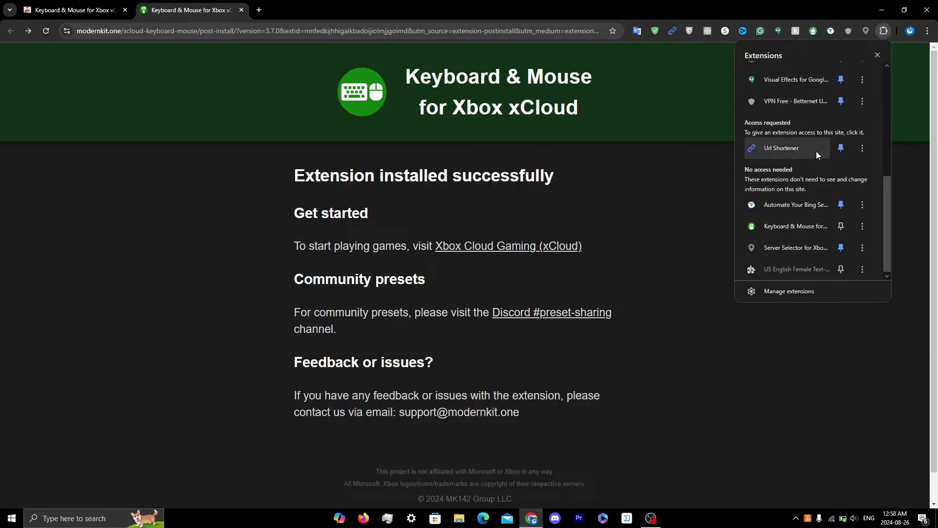
pyautogui.click(840, 227)
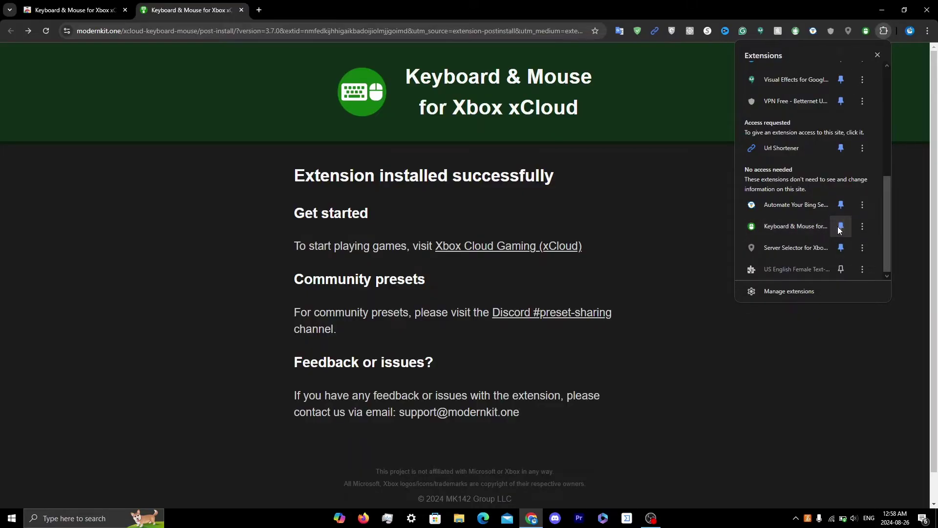
# Start the free trial of the Keyboard & Mouse for Xbox xCloud extension
pyautogui.click(865, 32)
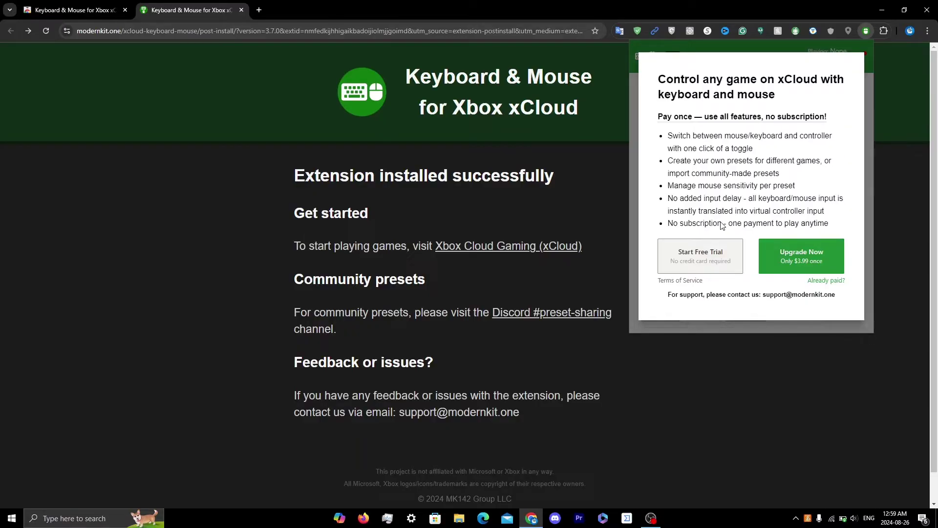
pyautogui.click(702, 271)
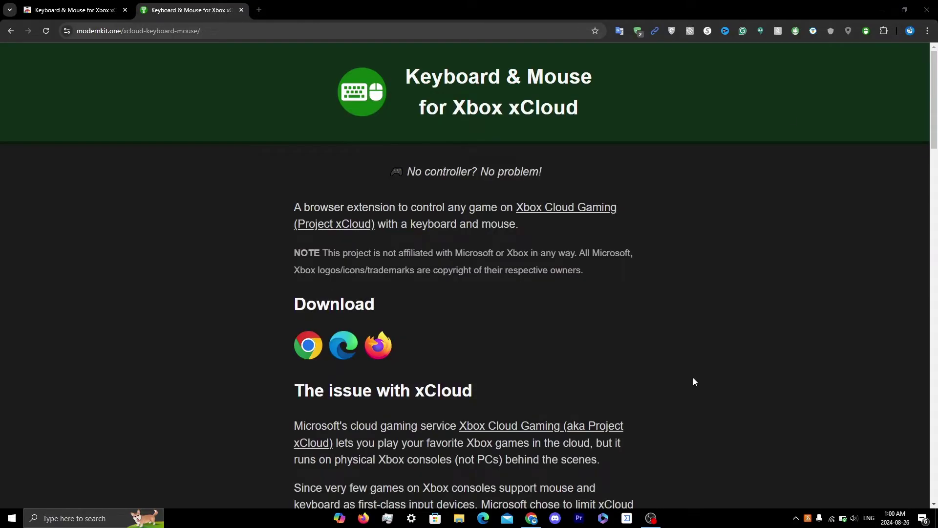
# View the extension's default preset bindings and read through the feature and trial information on its website
pyautogui.click(866, 31)
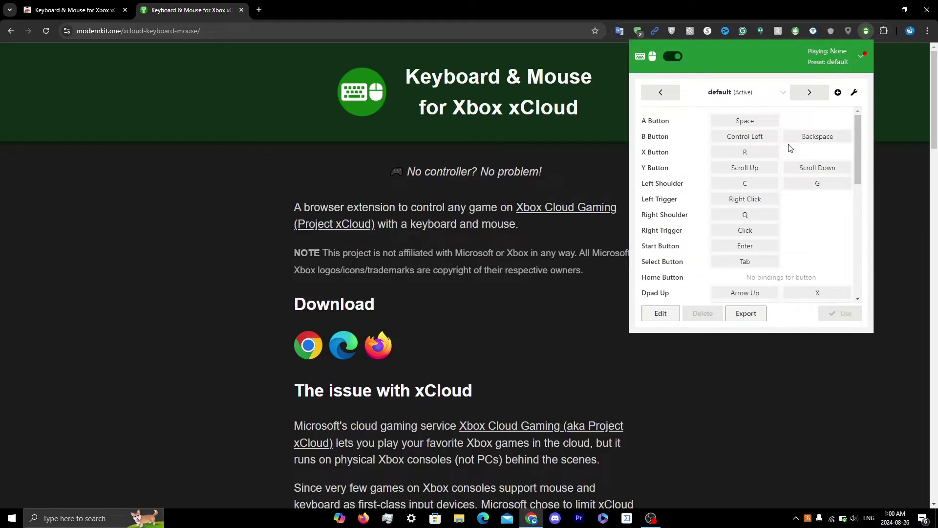
pyautogui.click(555, 337)
pyautogui.scroll(-15, 555, 338)
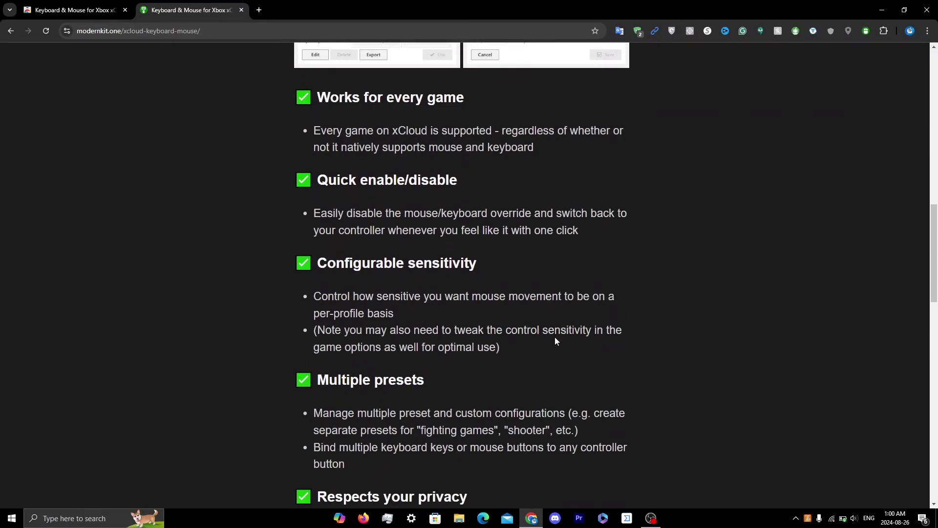
pyautogui.scroll(-15, 555, 337)
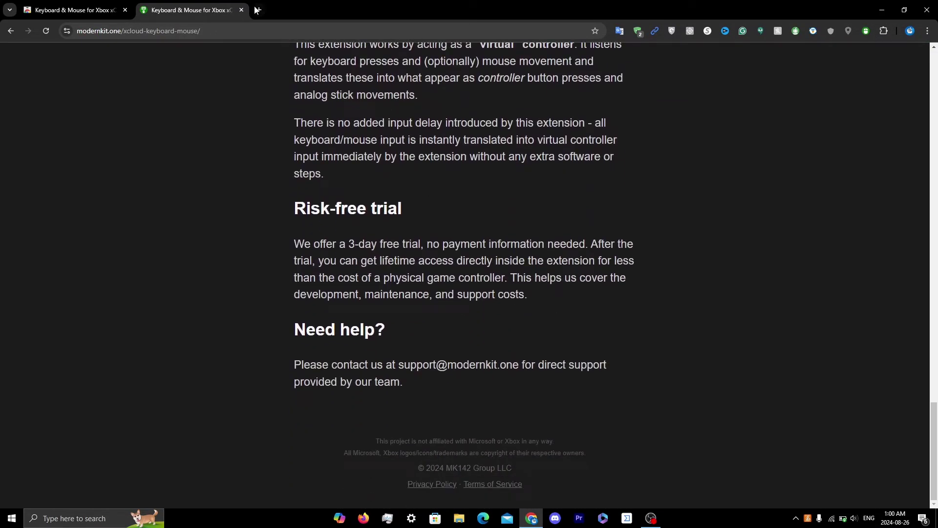
# Open the Xbox Cloud Gaming site (xbox.com/play) in a new tab and sign in to the account
pyautogui.click(258, 10)
pyautogui.write('xbox')
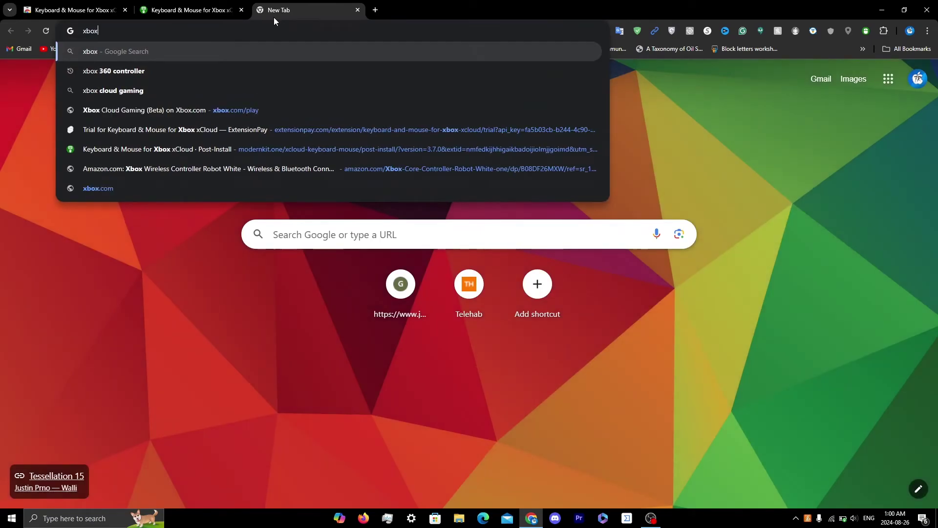
pyautogui.click(391, 110)
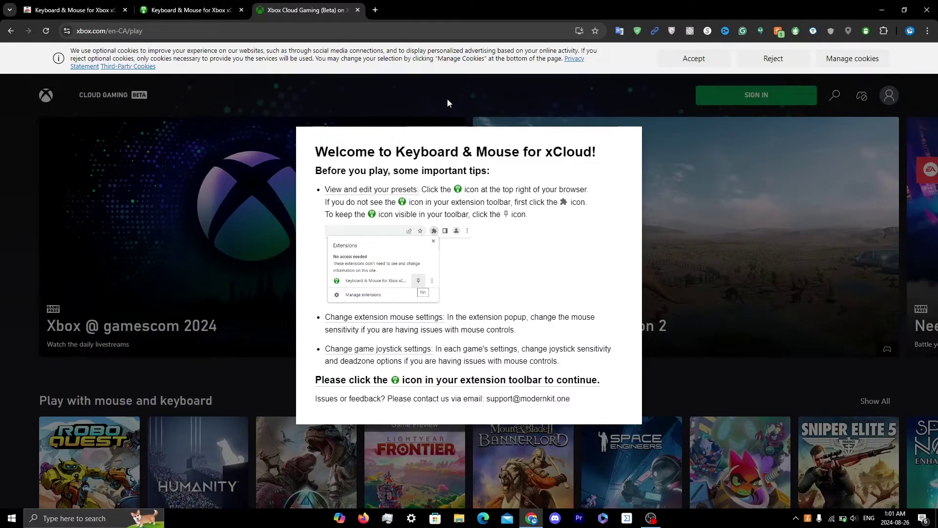
pyautogui.click(715, 109)
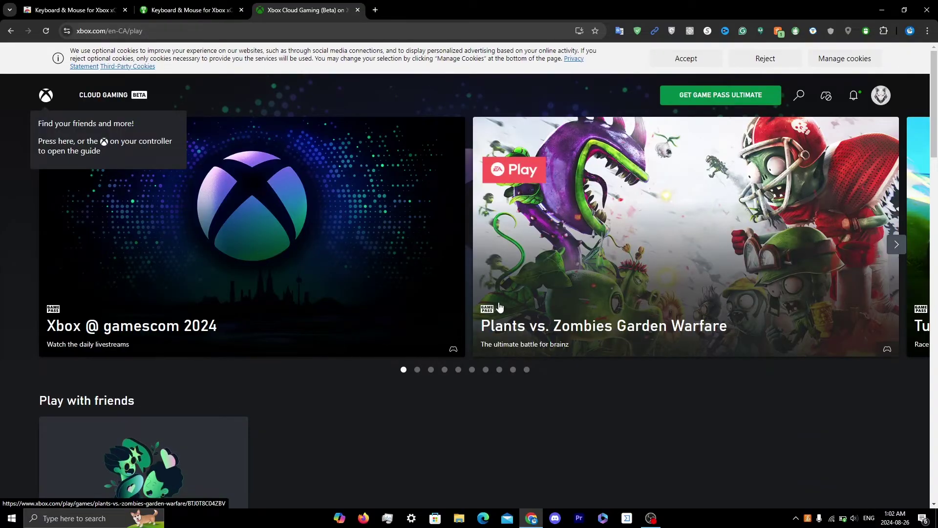
# Find Fortnite among the most popular cloud games, open its page and launch it
pyautogui.scroll(-4, 499, 307)
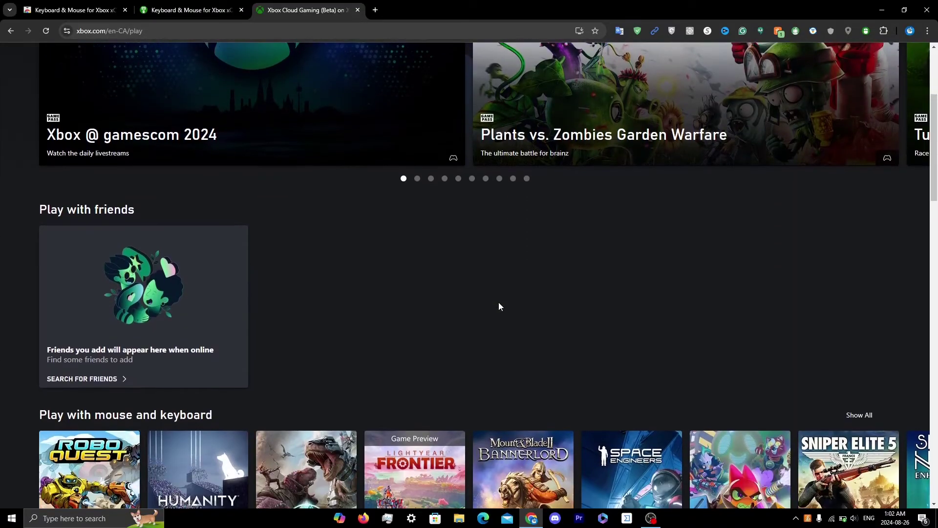
pyautogui.scroll(-5, 499, 307)
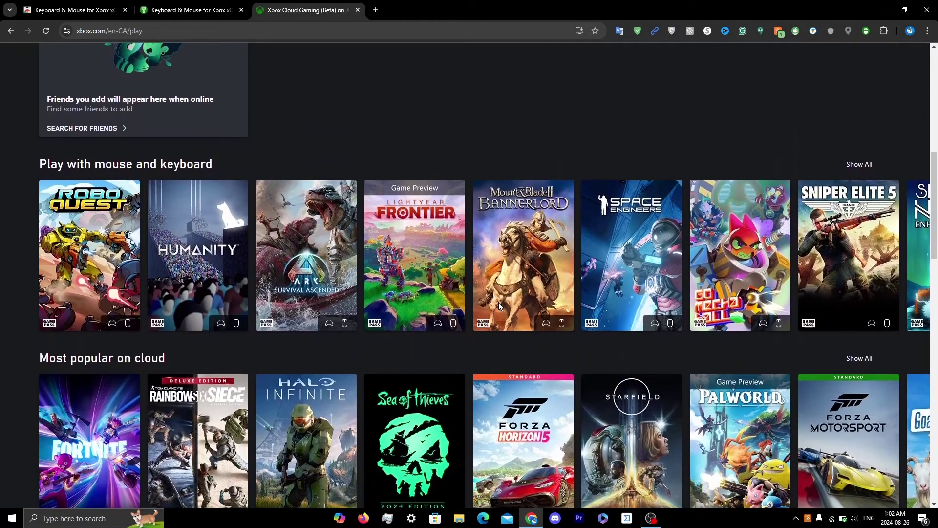
pyautogui.scroll(-2, 498, 302)
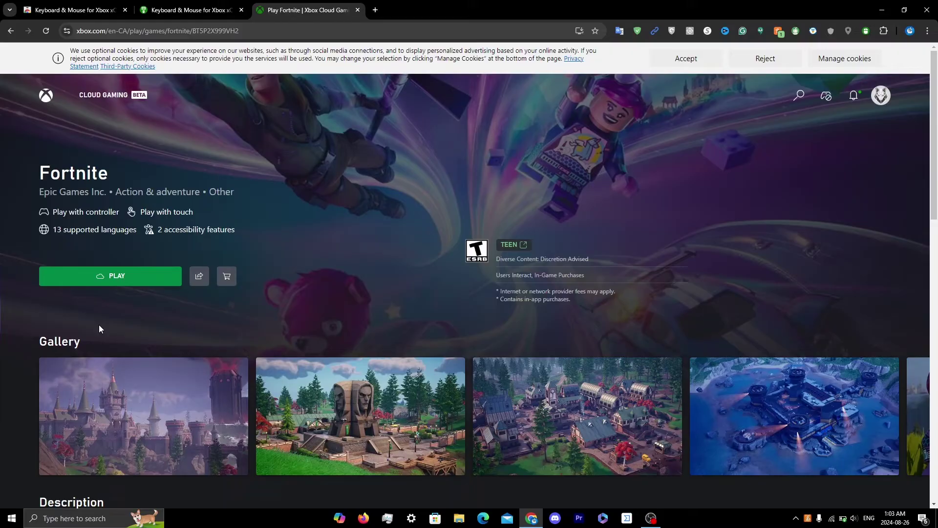
pyautogui.click(75, 283)
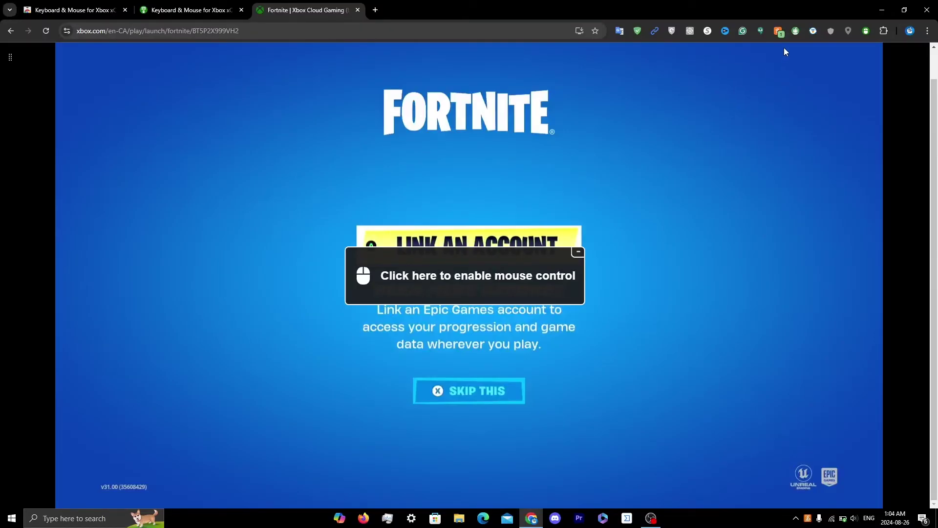
# Check the extension's default bindings, enable mouse control in Fortnite and skip linking an Epic Games account
pyautogui.click(866, 35)
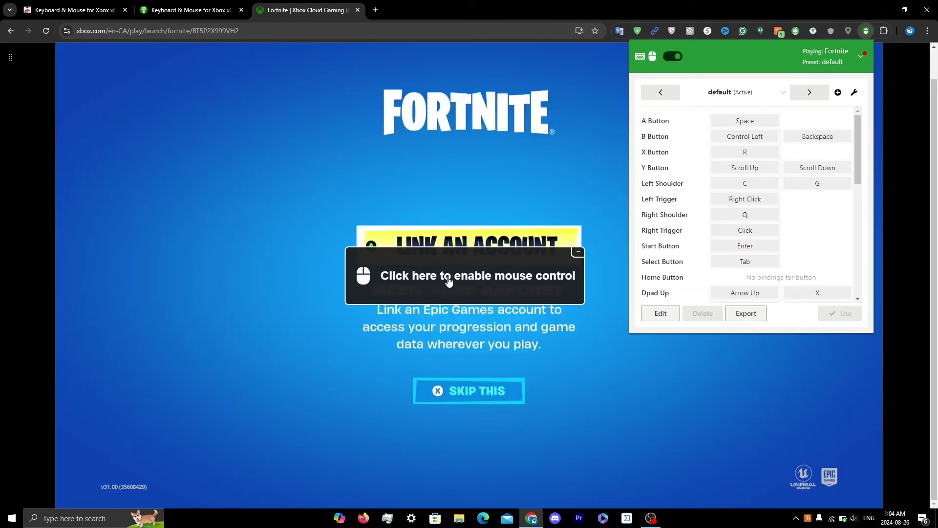
pyautogui.click(476, 275)
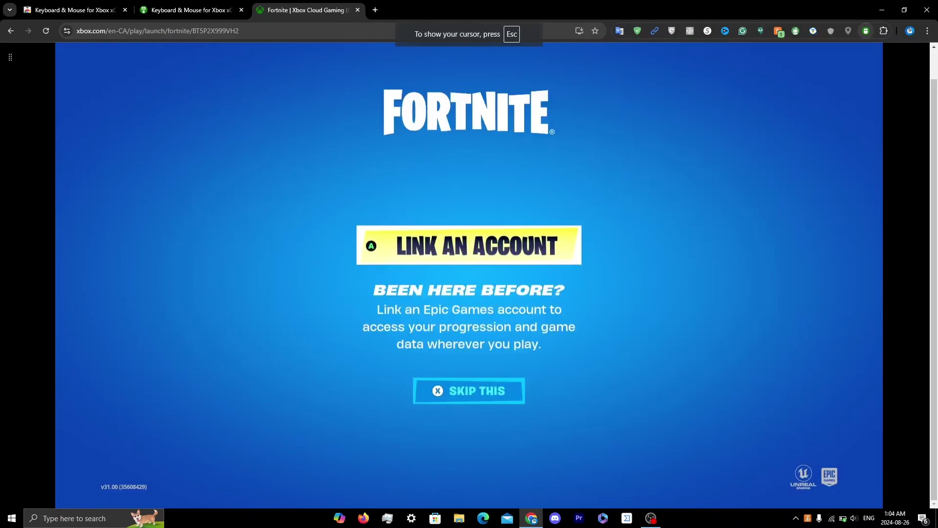
pyautogui.press('r')
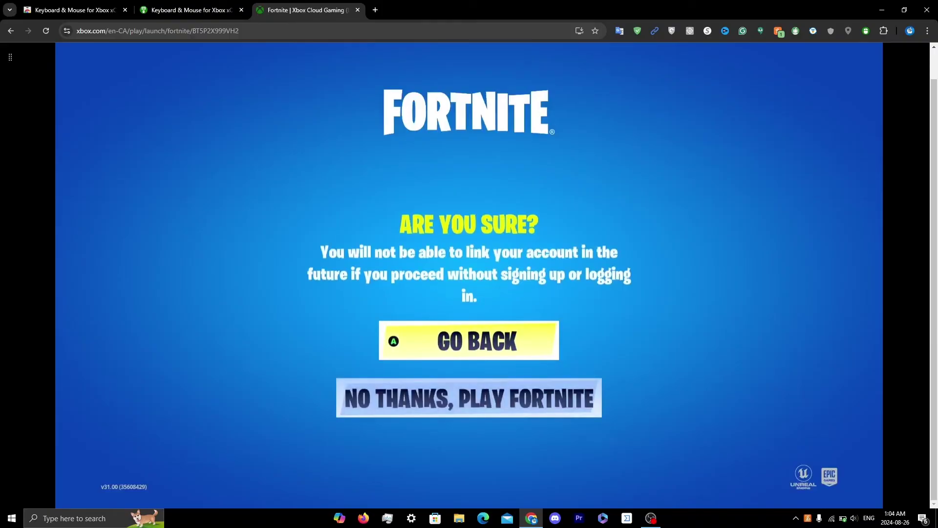
# Bring up the extension's default preset again to examine the controller button bindings for the Fortnite confirmation screen
pyautogui.moveTo(466, 267)
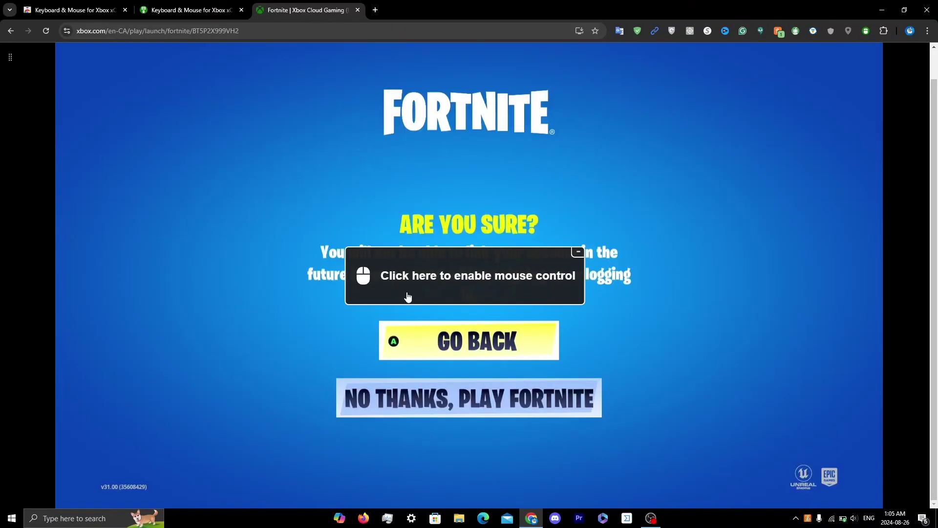
pyautogui.click(866, 31)
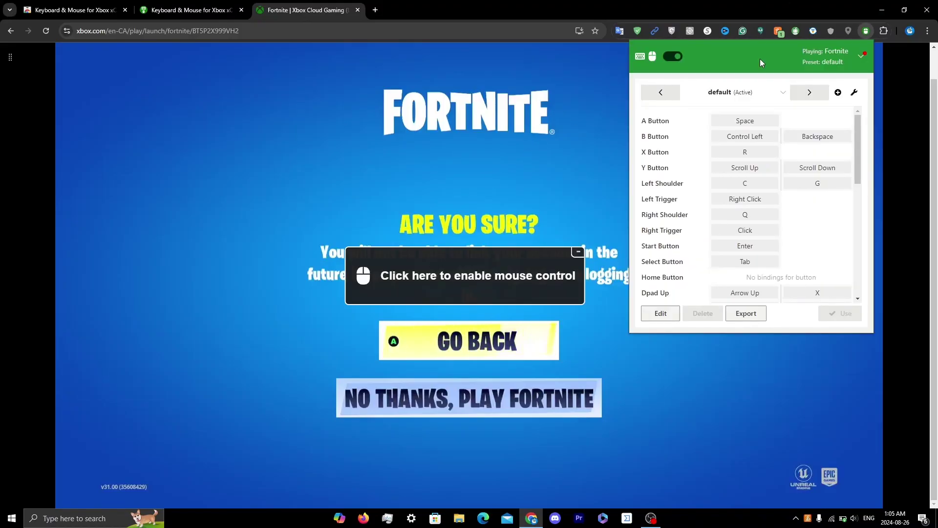